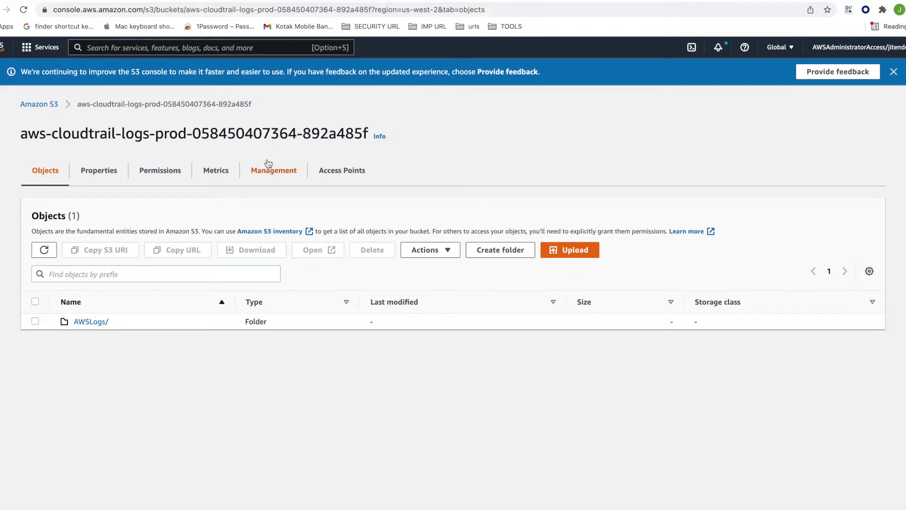
- Open the bucket's management settings and review the sections for lifecycle rules, replication rules and inventory configurations
click(285, 172)
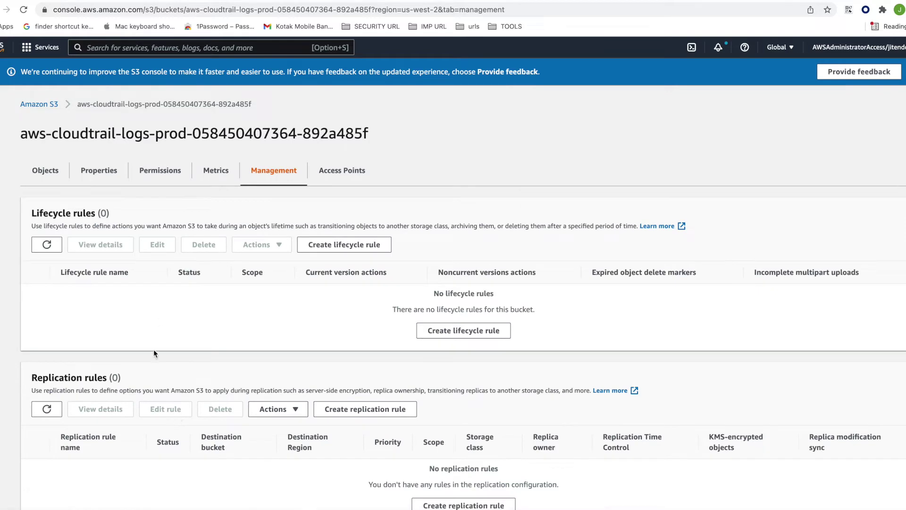
scroll(154, 353, down, 2)
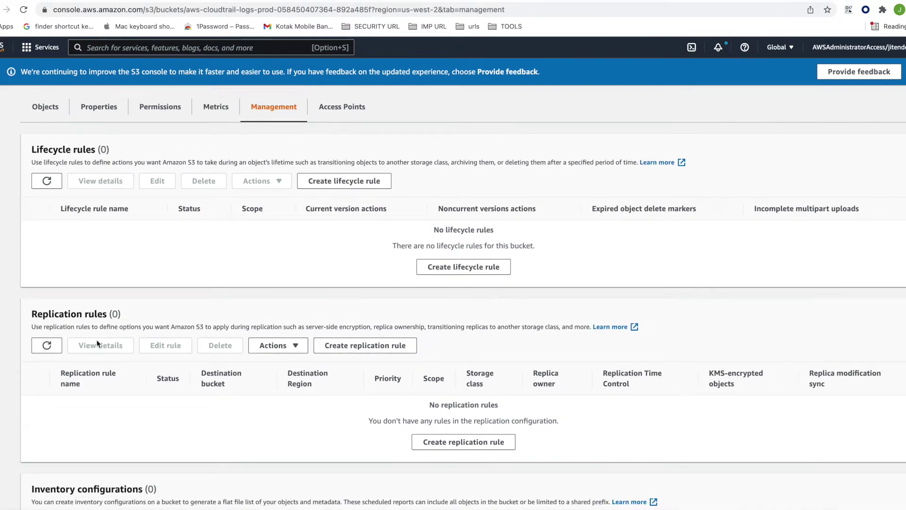
scroll(104, 393, down, 5)
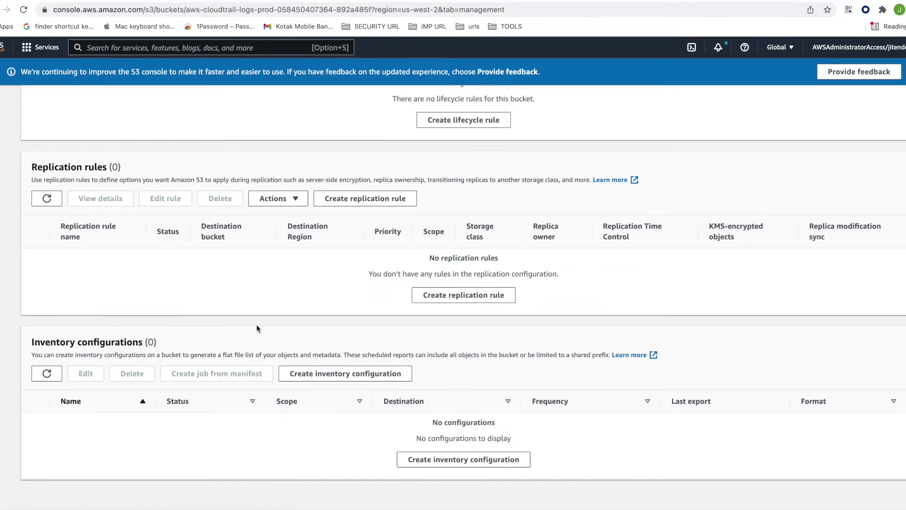
scroll(278, 350, up, 3)
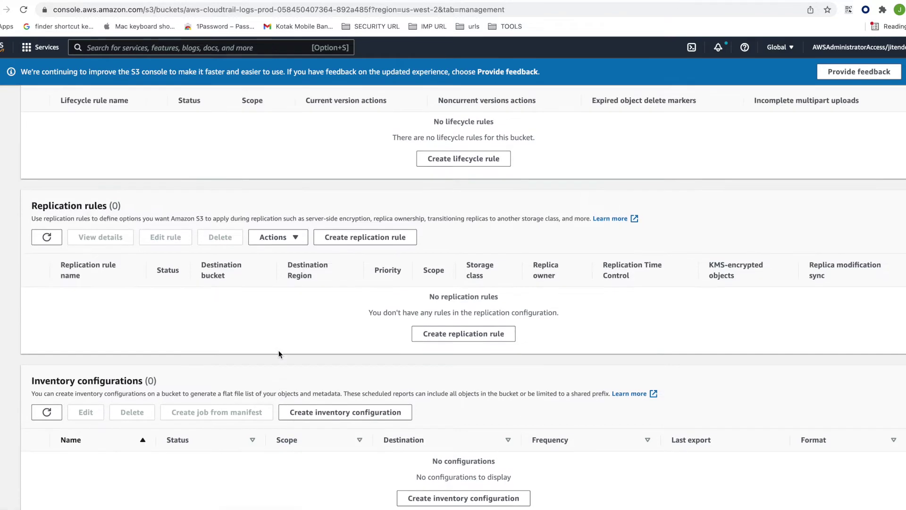
scroll(279, 350, up, 2)
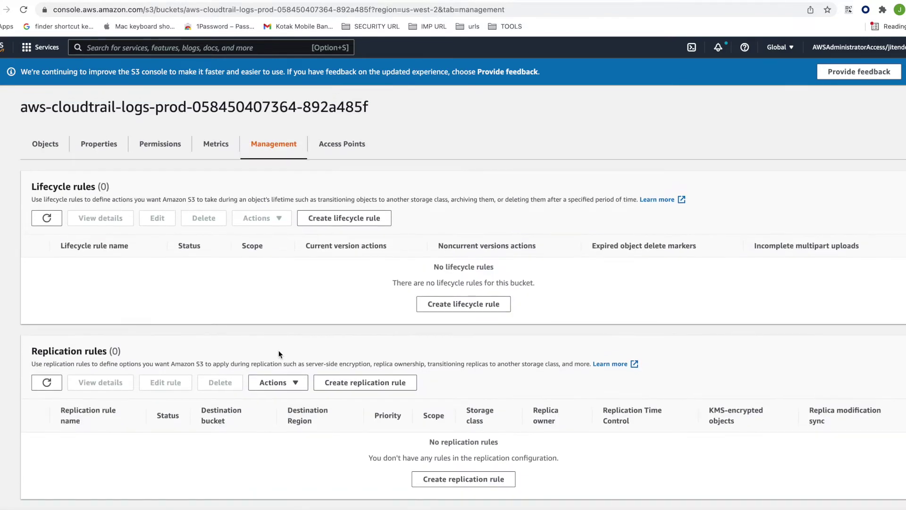
drag(108, 365, 524, 368)
click(524, 368)
scroll(237, 314, up, 1)
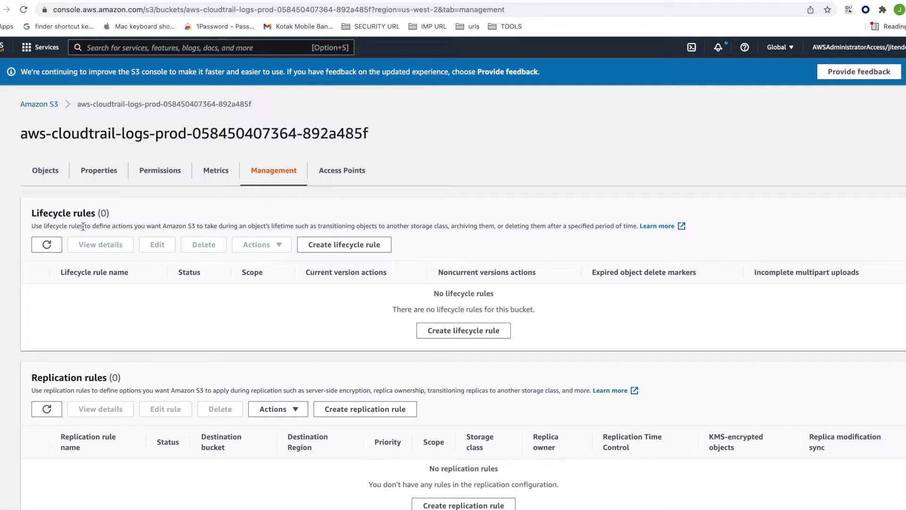
- Start a new lifecycle rule for the bucket and name it delete_file_after_365_days
click(344, 245)
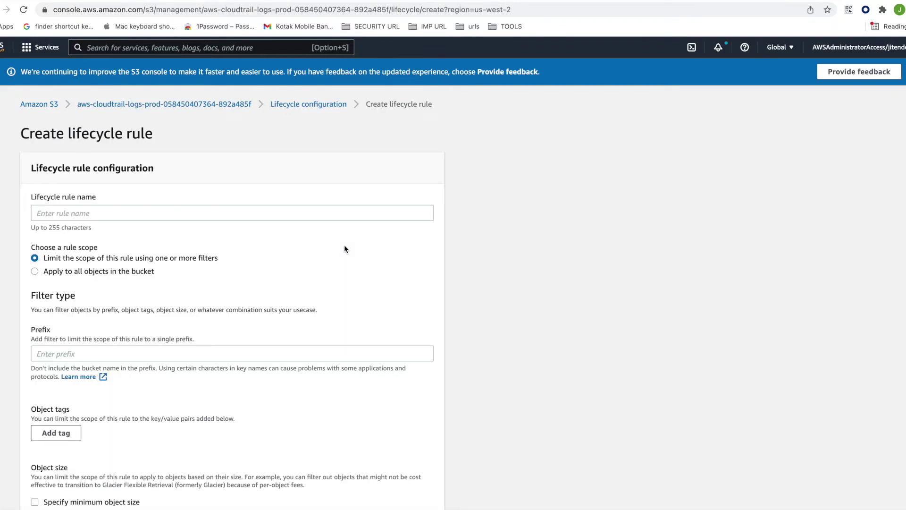
click(175, 214)
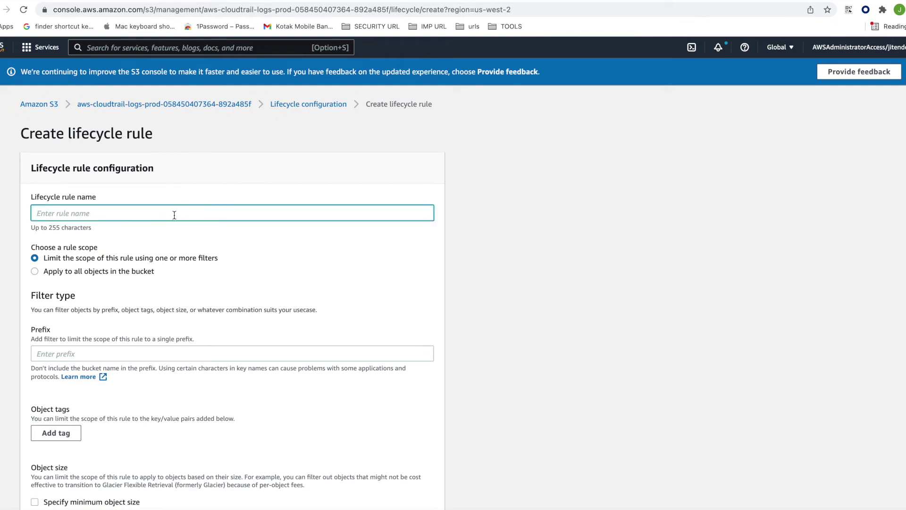
text(delete_file_after_365 _days)
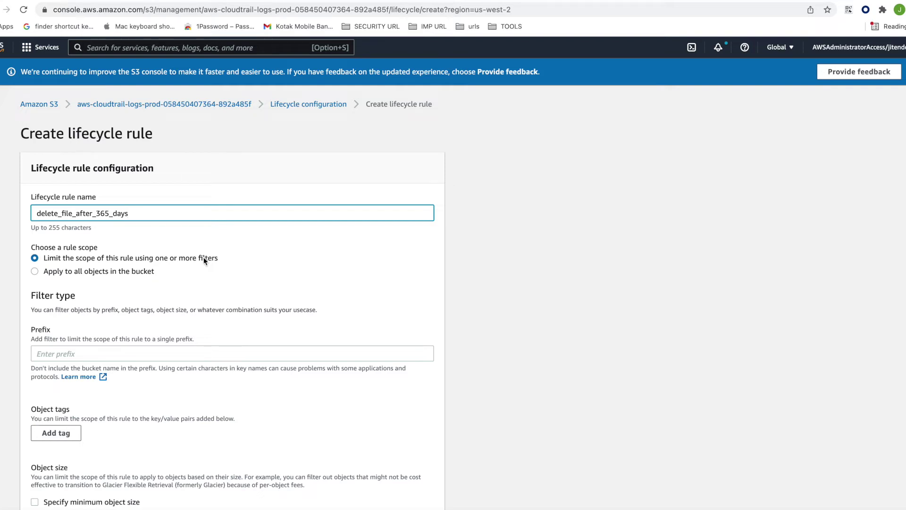
click(63, 354)
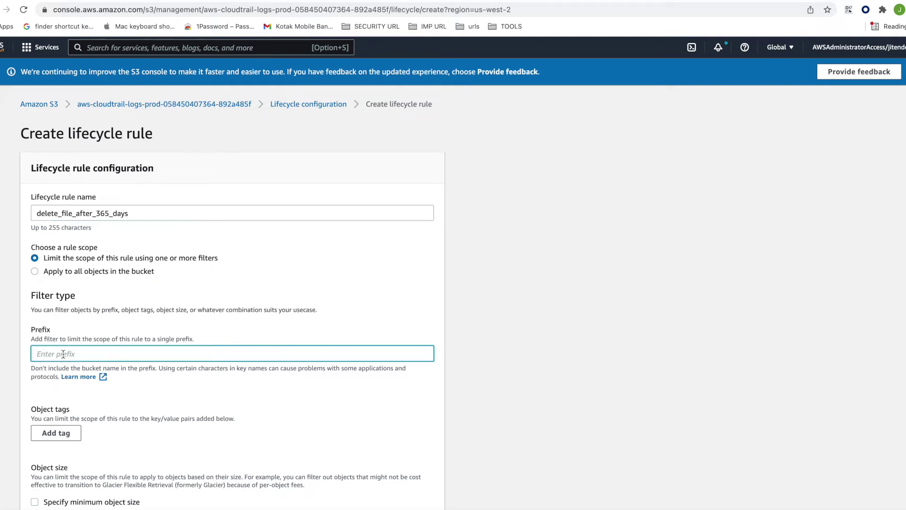
text(hoonme)
key(BackSpace)
key(BackSpace)
key(BackSpace)
text(me./)
key(BackSpace)
key(BackSpace)
key(BackSpace)
key(BackSpace)
key(BackSpace)
- Set the rule scope to all objects in the bucket and acknowledge that the rule will apply to all of them
click(35, 272)
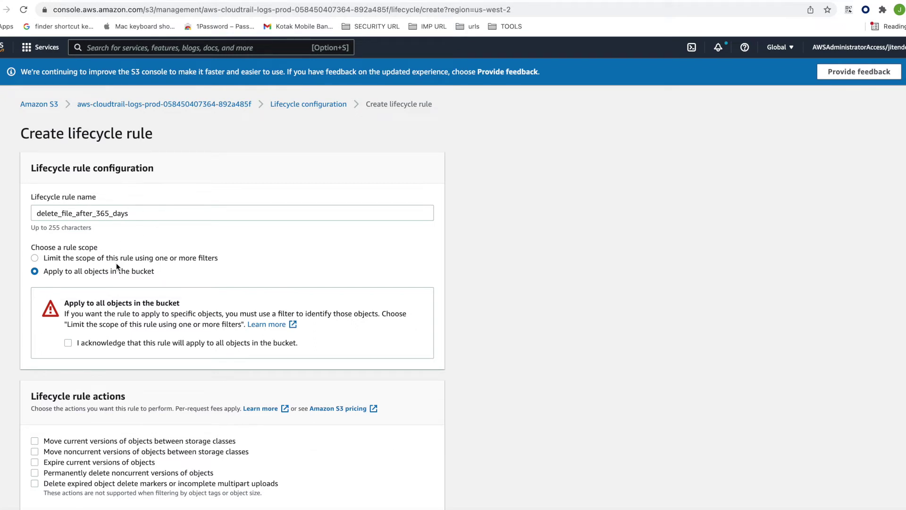
click(68, 343)
- Set the rule to expire current versions of objects 365 days after object creation, and create the rule
scroll(66, 331, down, 5)
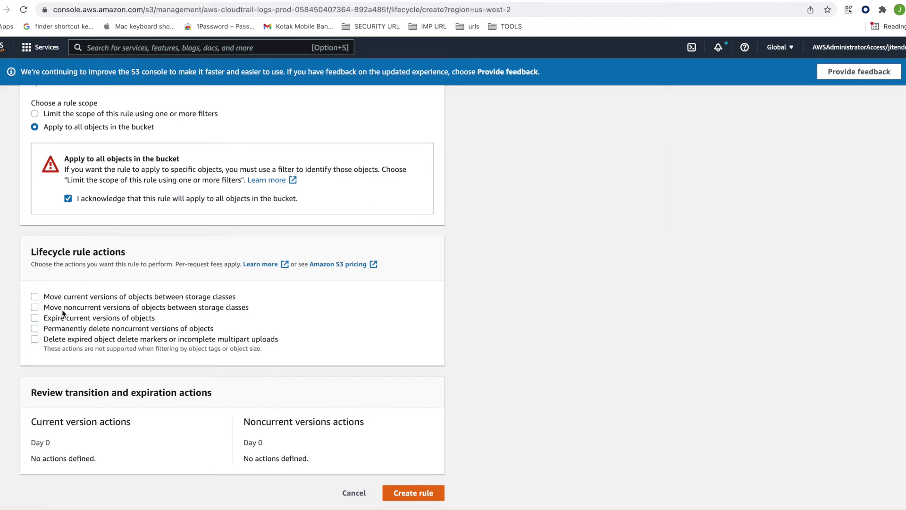
click(35, 318)
scroll(142, 352, down, 1)
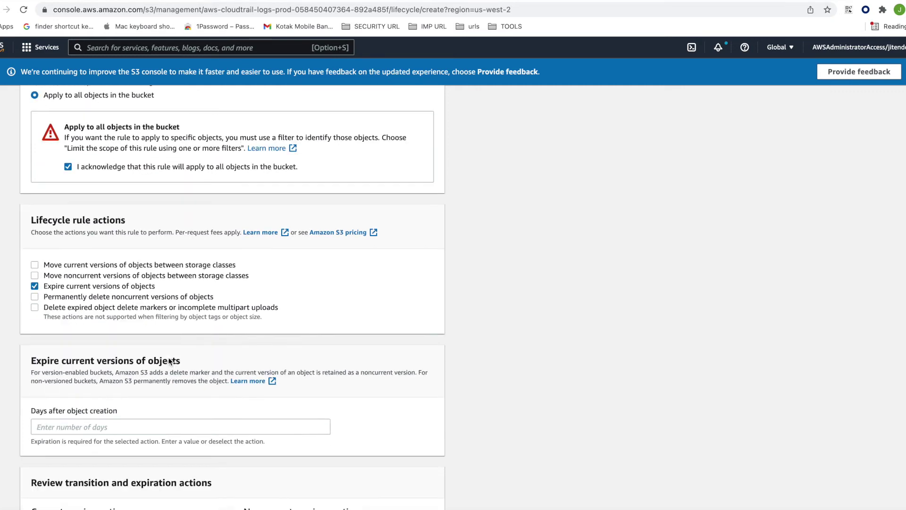
scroll(170, 362, down, 2)
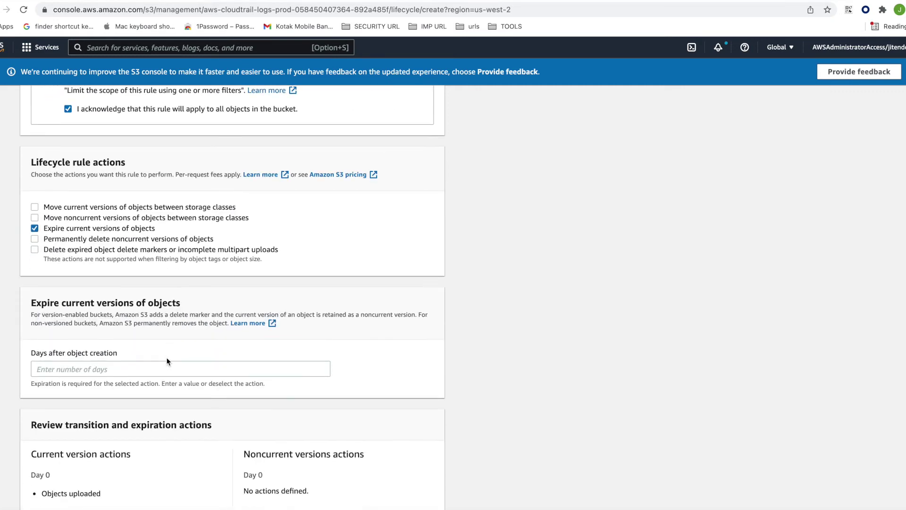
click(44, 367)
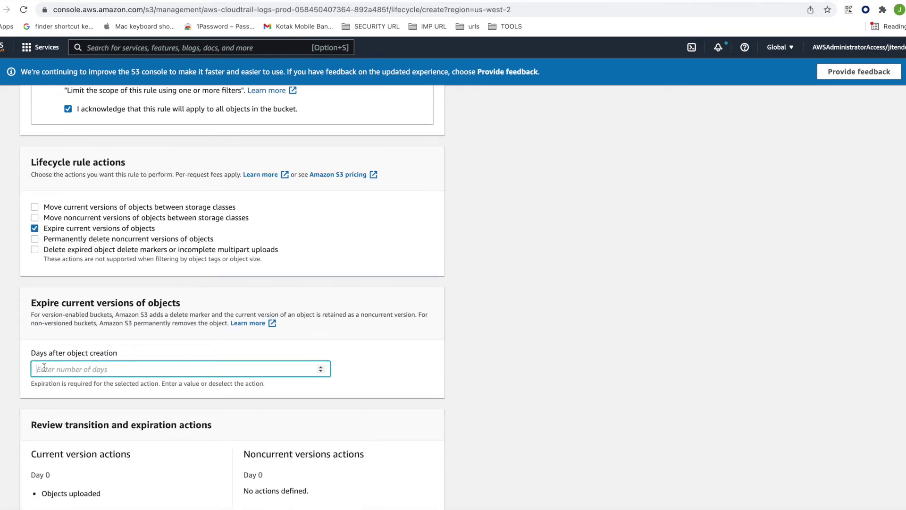
text(365)
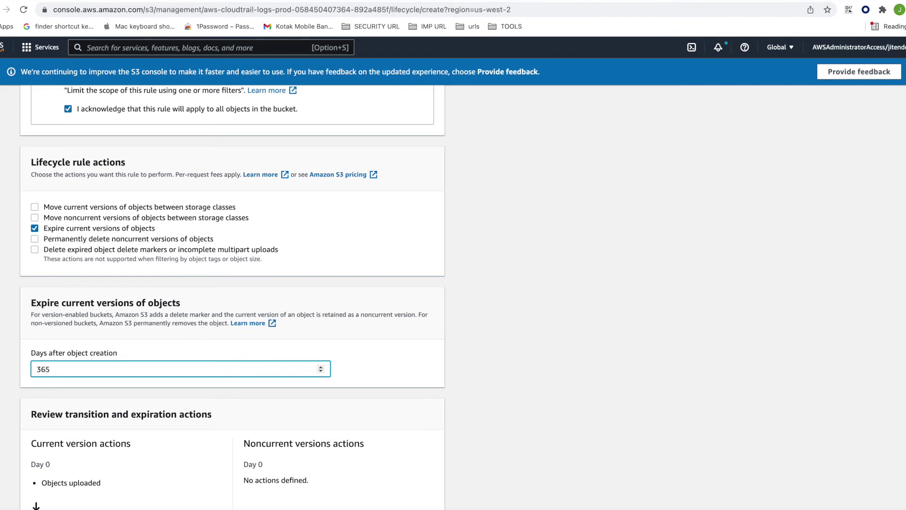
scroll(157, 405, down, 3)
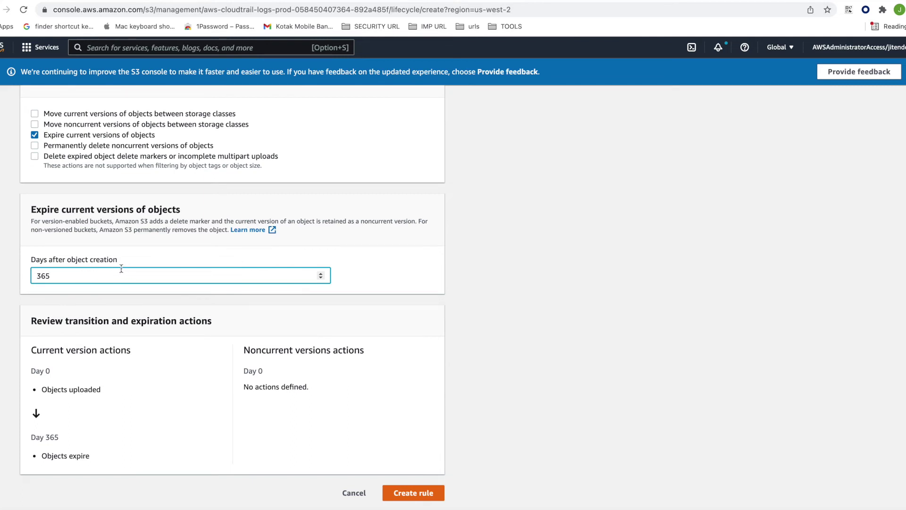
click(413, 493)
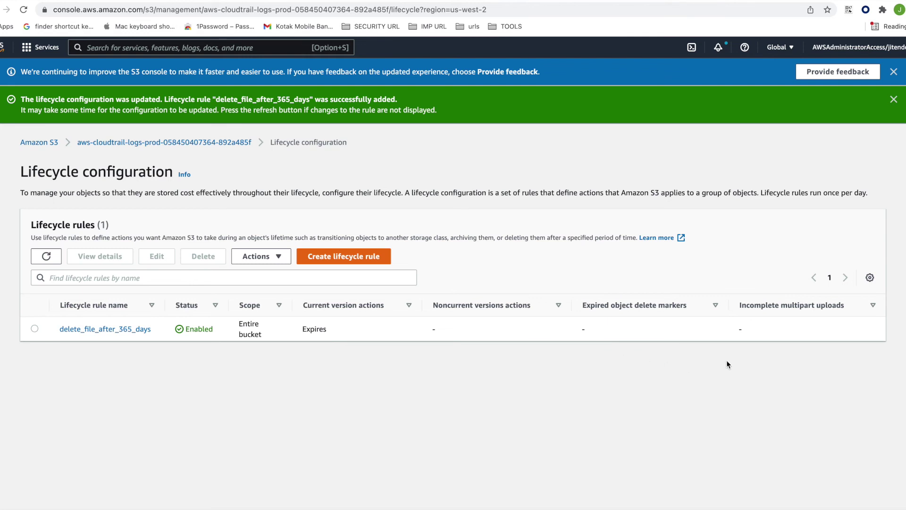
- Select the delete_file_after_365_days rule and check which enable and disable actions are available for it
click(273, 256)
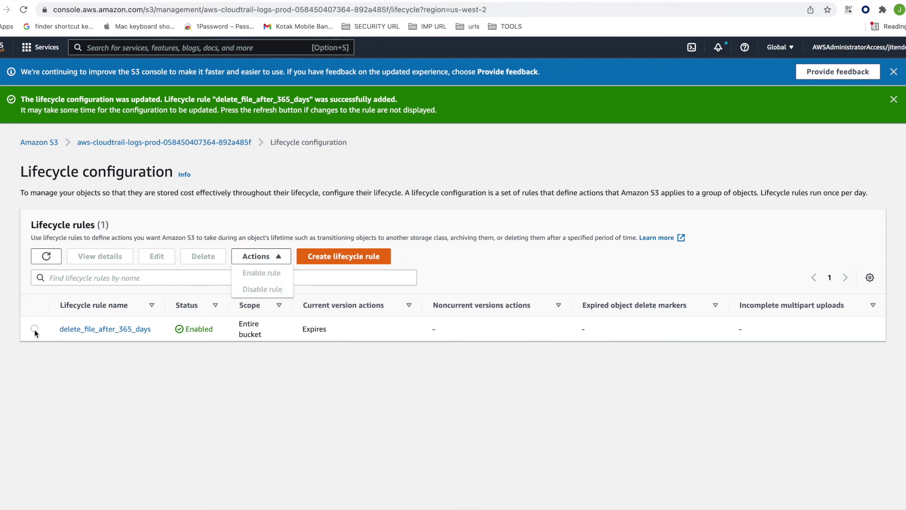
click(34, 328)
click(273, 257)
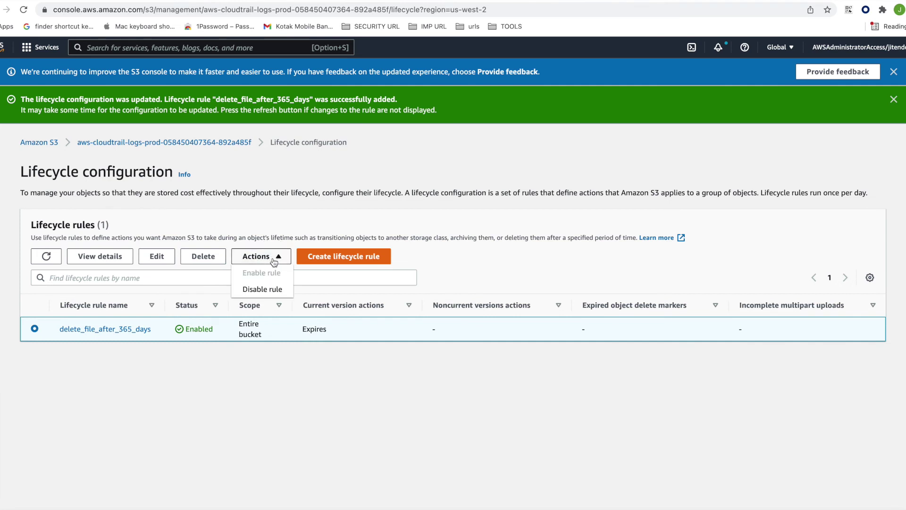
click(181, 351)
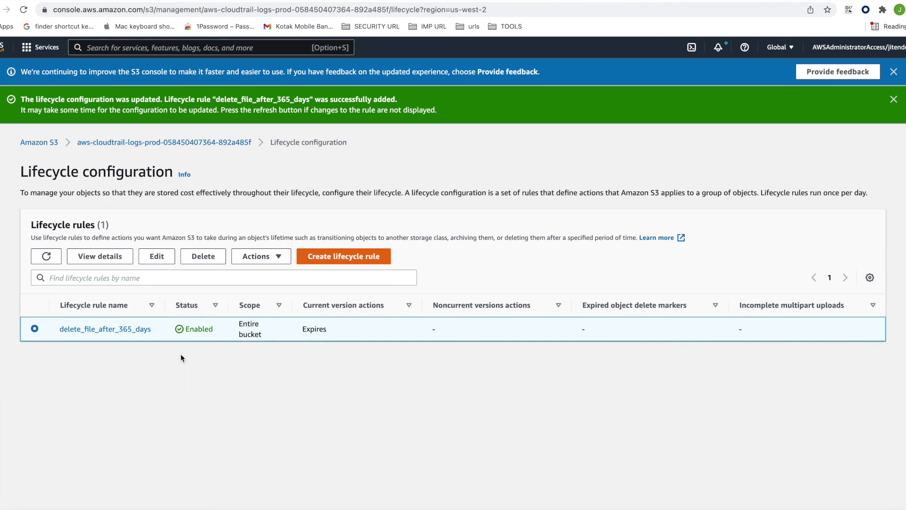
- Open the details of the selected lifecycle rule and review its configuration, transition and expiration actions
click(98, 255)
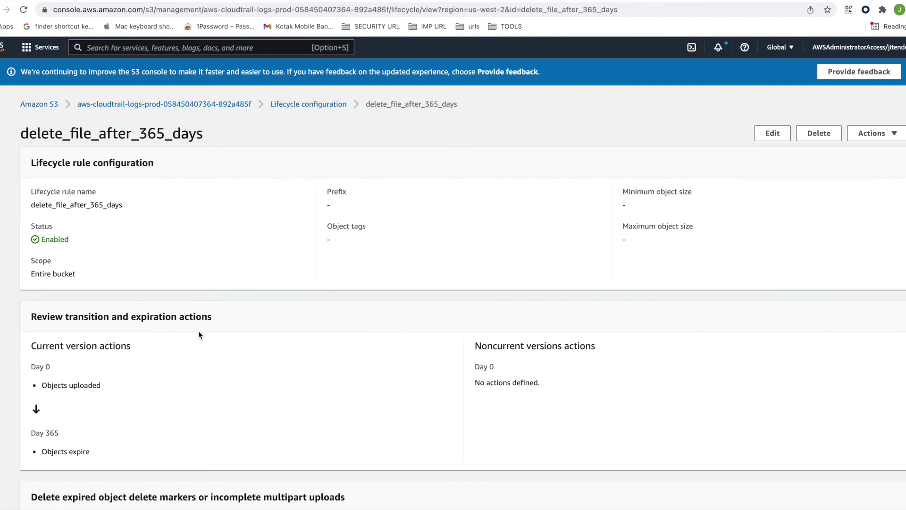
scroll(210, 374, down, 2)
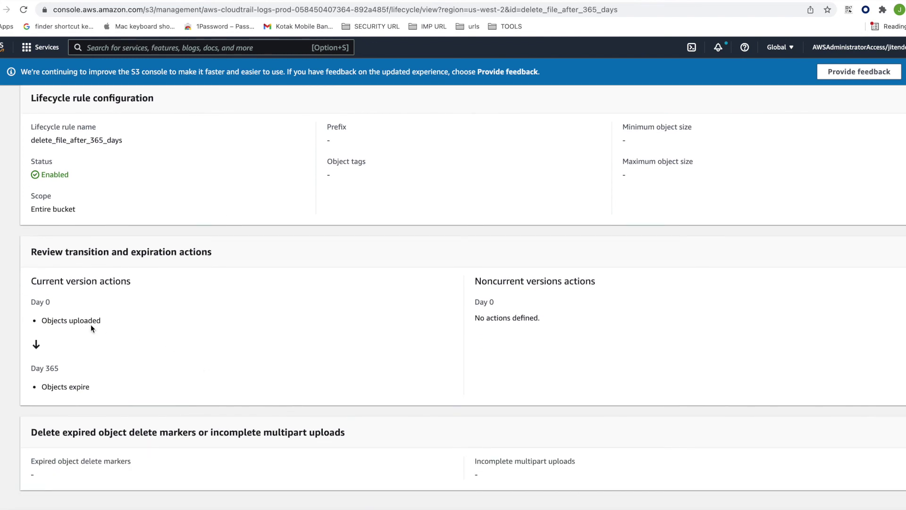
drag(31, 368, 109, 387)
click(107, 389)
scroll(434, 298, up, 2)
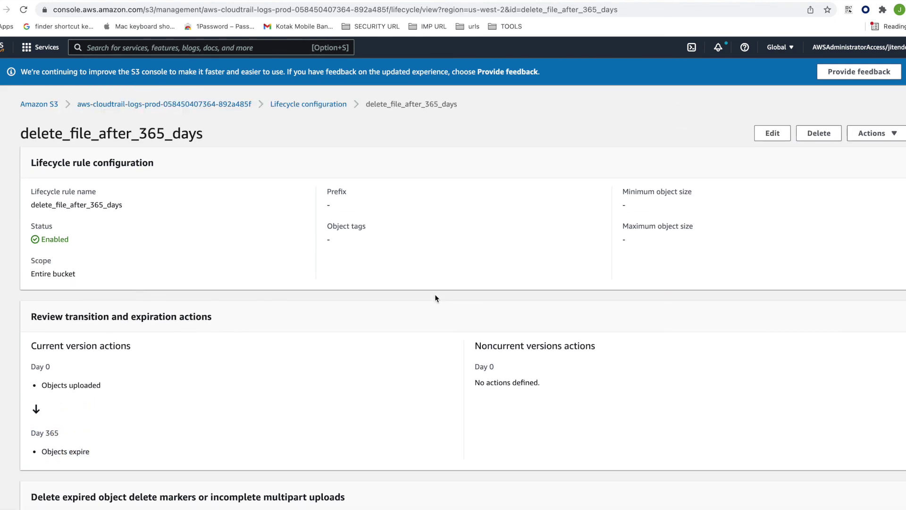
scroll(436, 298, down, 2)
scroll(434, 299, up, 2)
scroll(430, 341, down, 3)
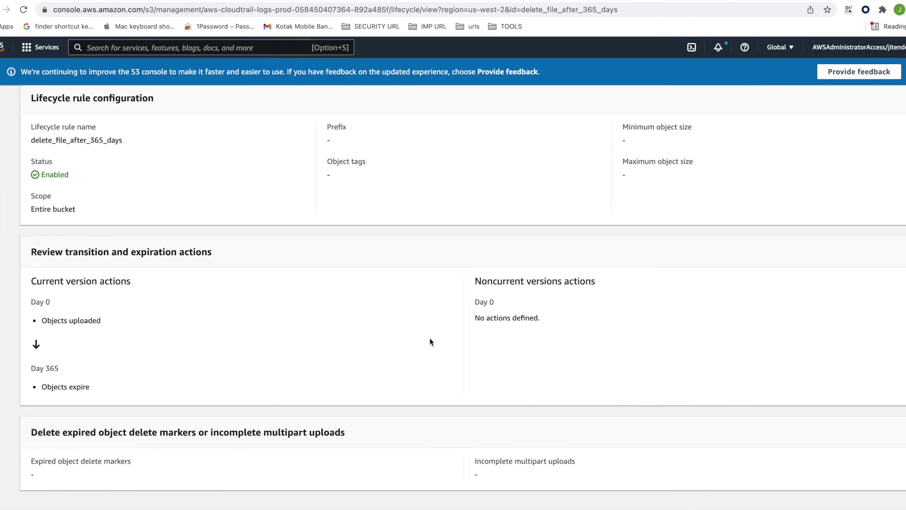